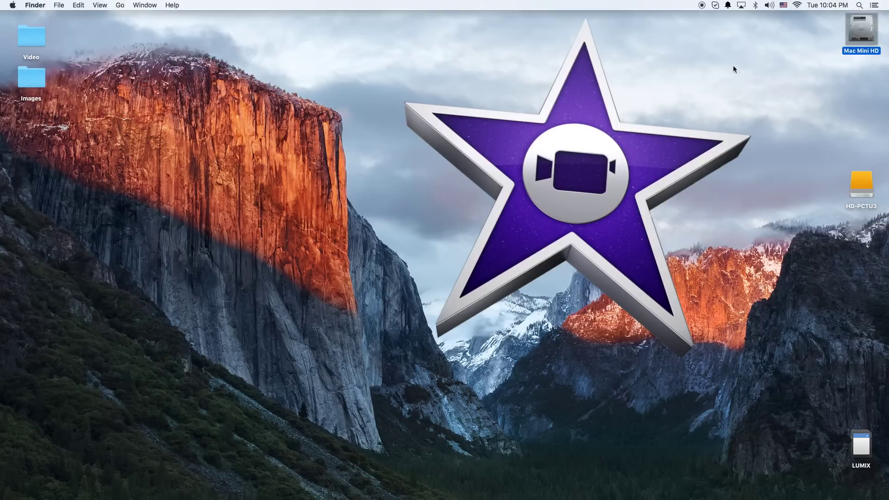
# Look over the HD-PCTU3 drive's 26 items, including an iMovie library, then close its window
pyautogui.doubleClick(857, 34)
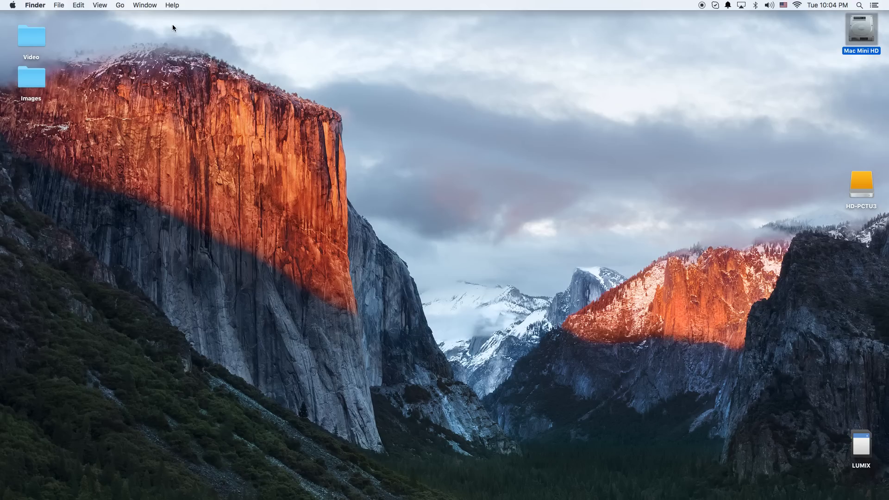
pyautogui.doubleClick(861, 186)
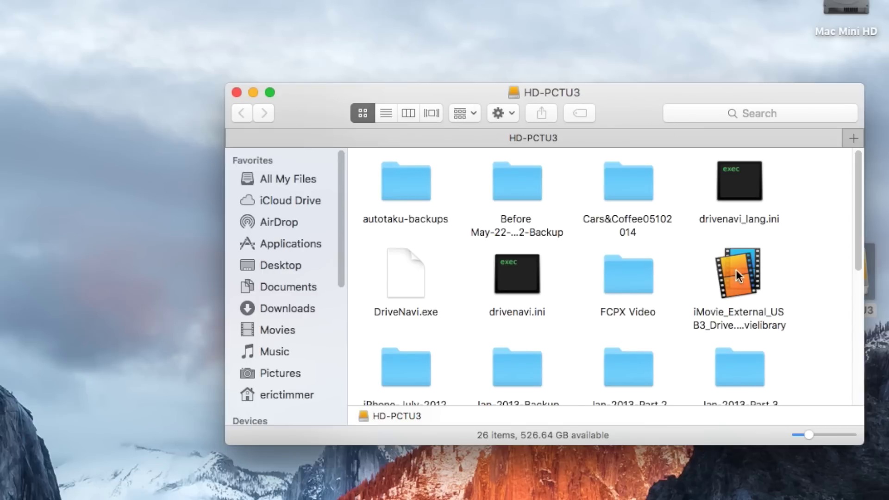
pyautogui.click(802, 267)
pyautogui.click(236, 93)
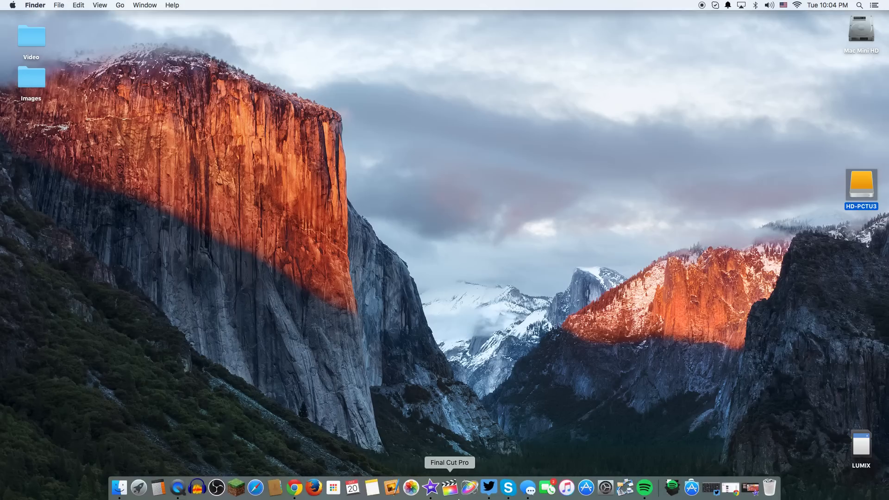
# Switch to iMovie and choose File > Open Library > New to start a new library
pyautogui.click(430, 488)
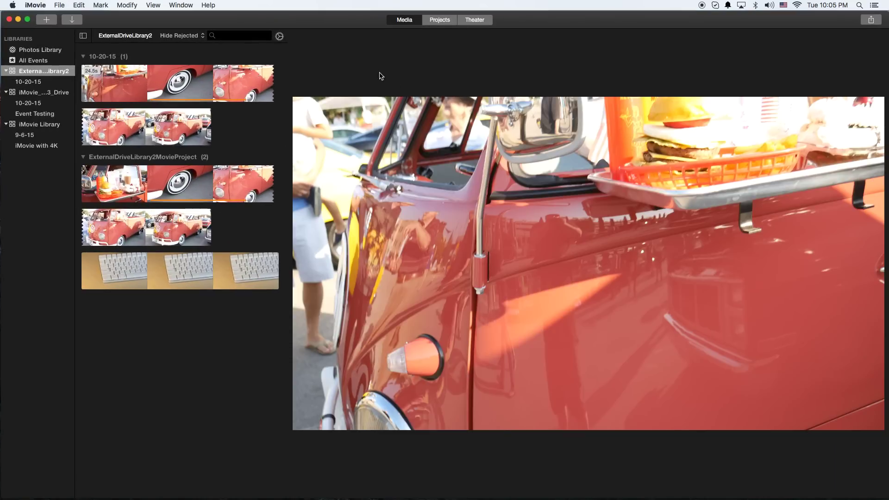
pyautogui.click(59, 6)
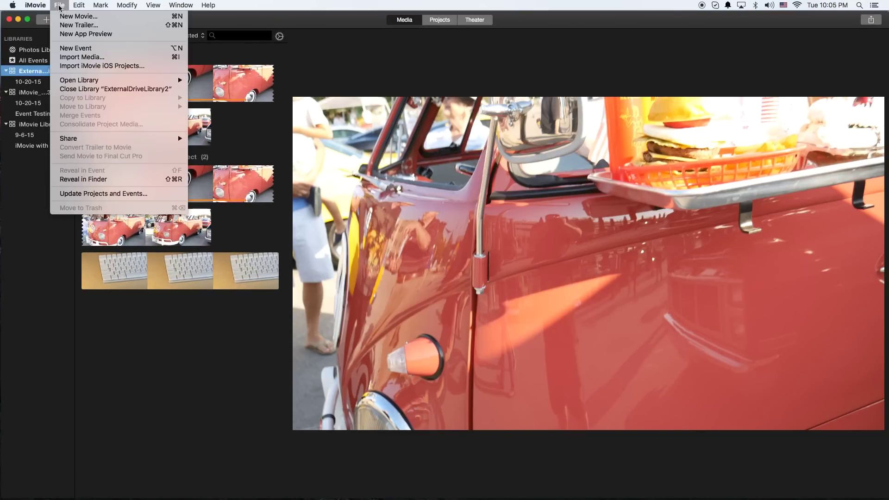
pyautogui.moveTo(119, 81)
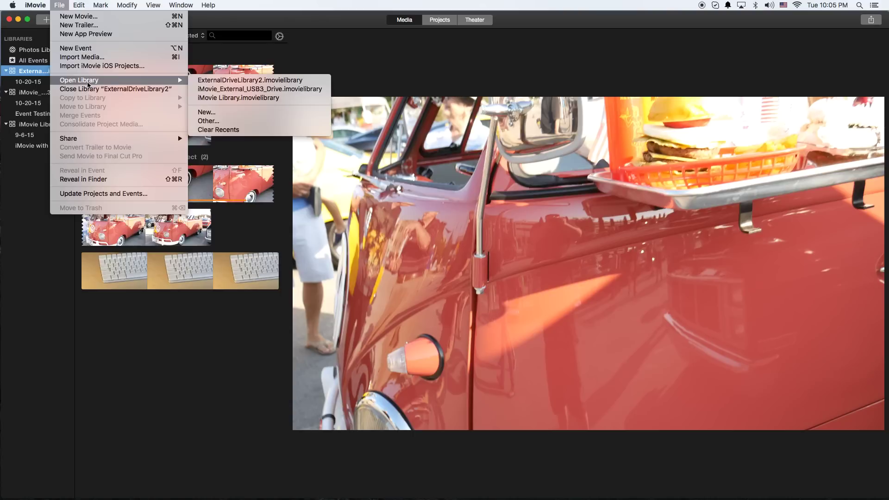
pyautogui.click(210, 112)
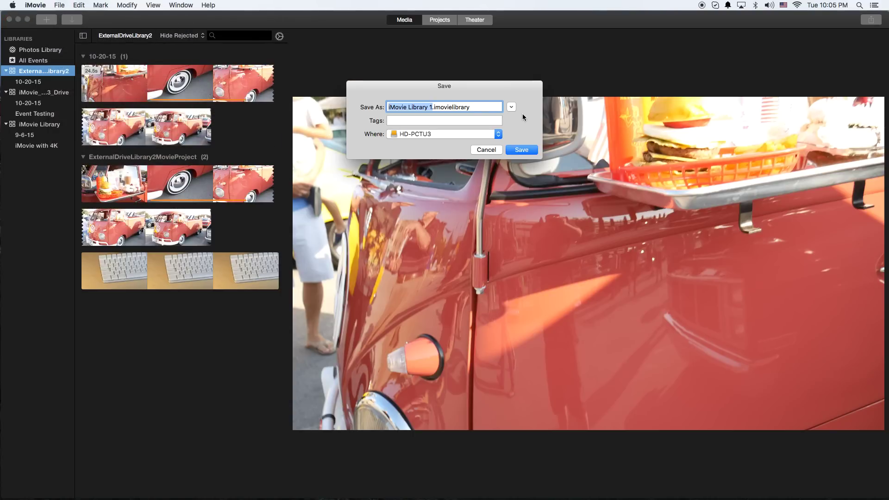
# Save the new library as '123' on the HD-PCTU3 drive
pyautogui.click(511, 107)
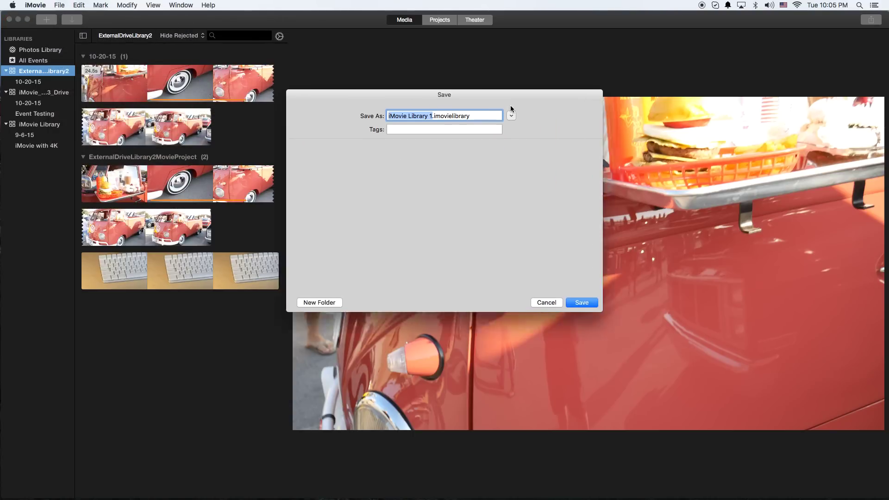
pyautogui.moveTo(367, 211); pyautogui.dragTo(366, 247)
pyautogui.click(303, 211)
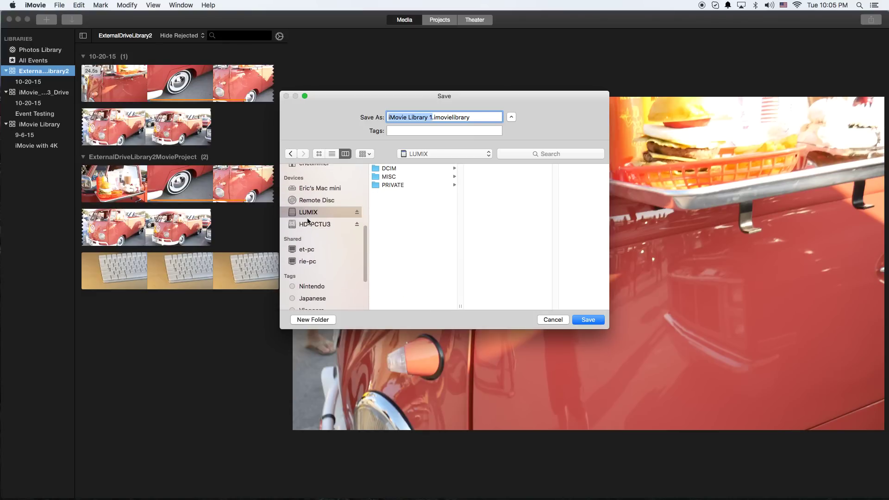
pyautogui.click(310, 224)
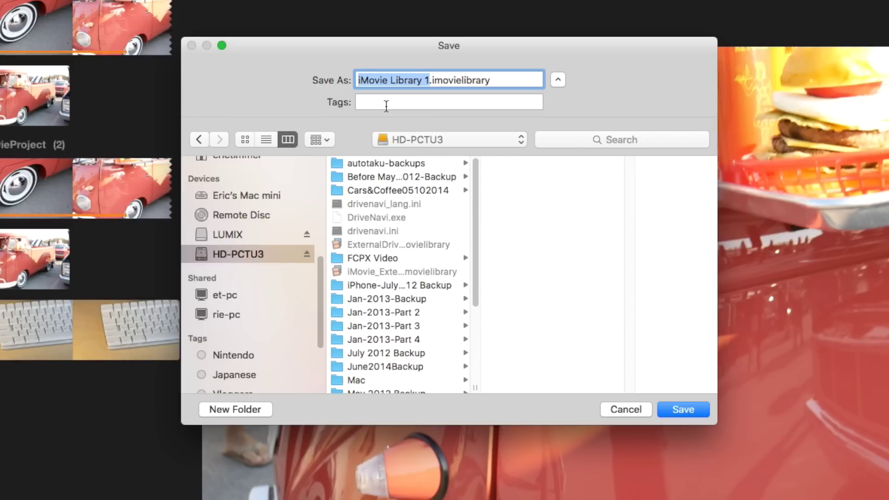
pyautogui.write('123')
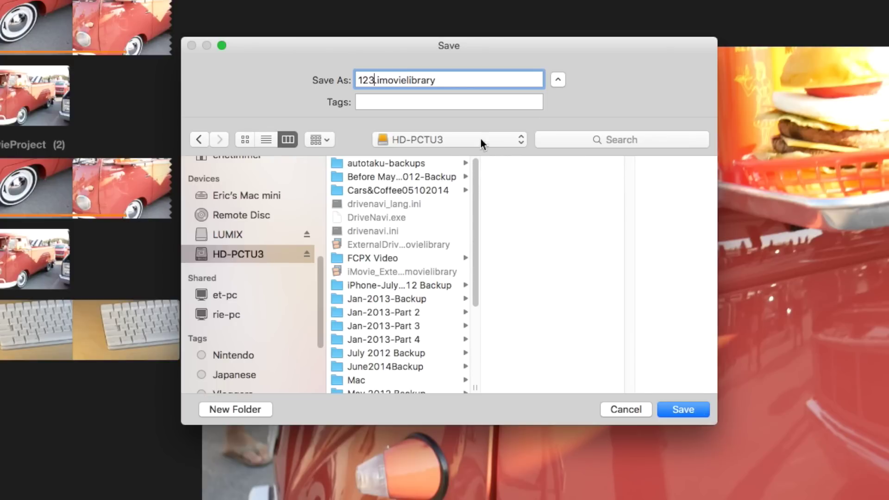
pyautogui.click(704, 408)
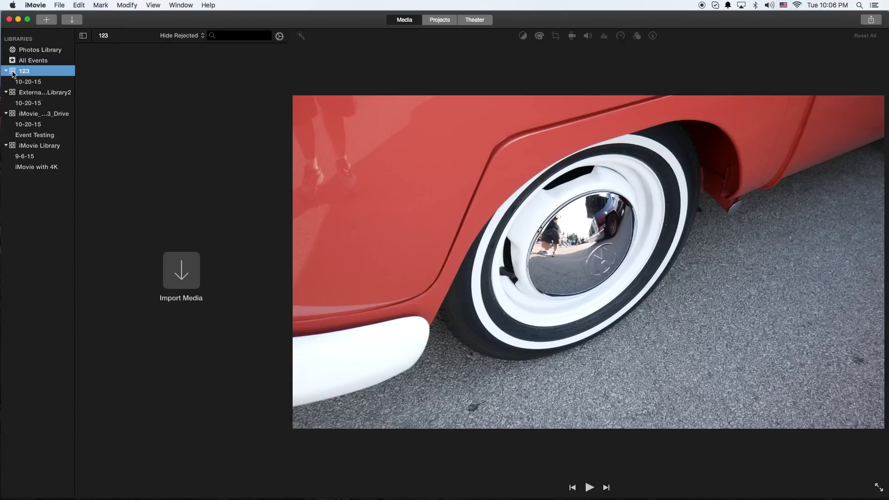
# Create a No Theme movie named '123MovieProject' in the 123 library
pyautogui.click(52, 20)
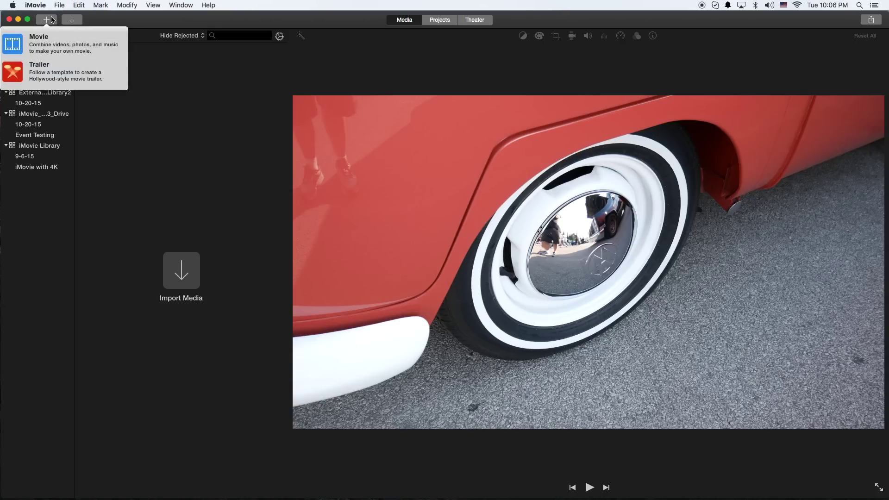
pyautogui.click(19, 41)
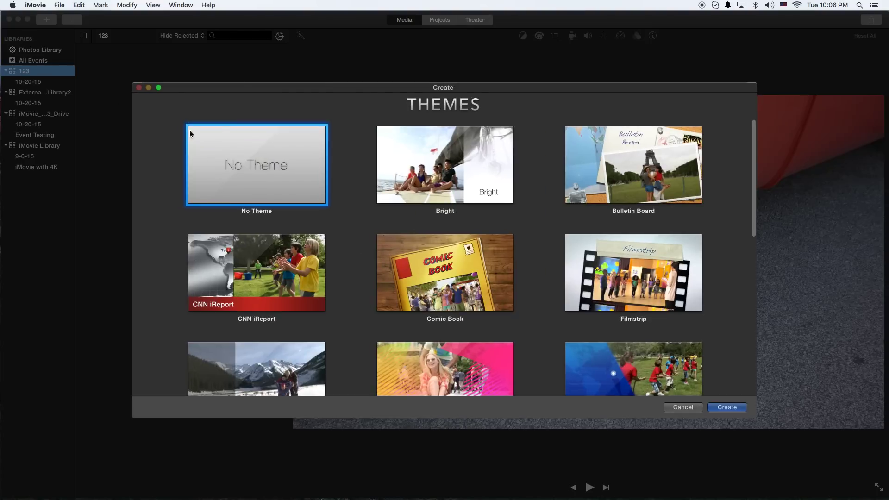
pyautogui.doubleClick(260, 144)
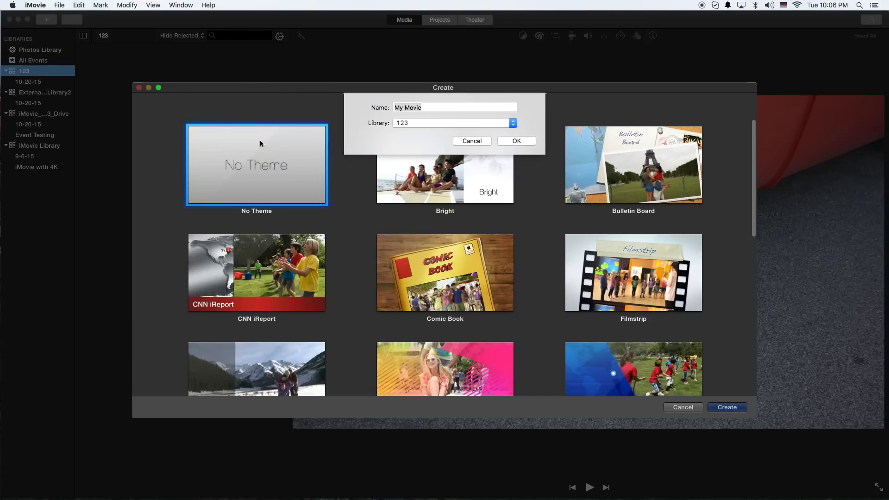
pyautogui.click(484, 124)
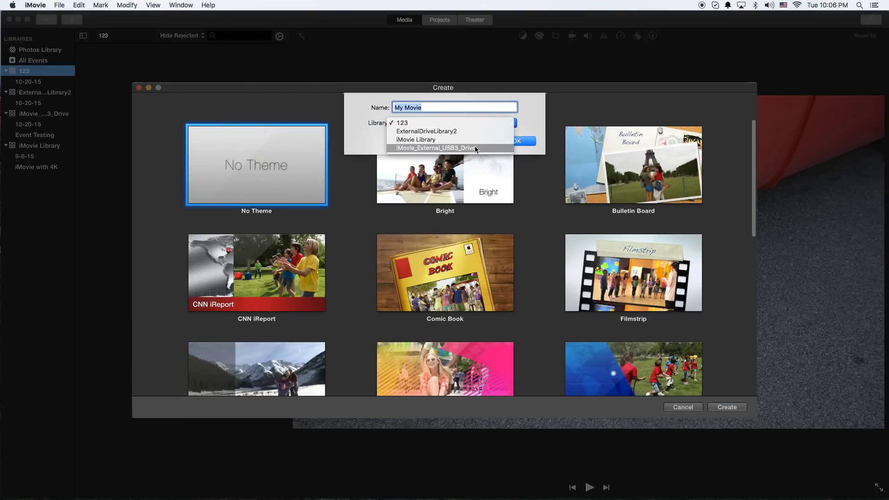
pyautogui.click(462, 121)
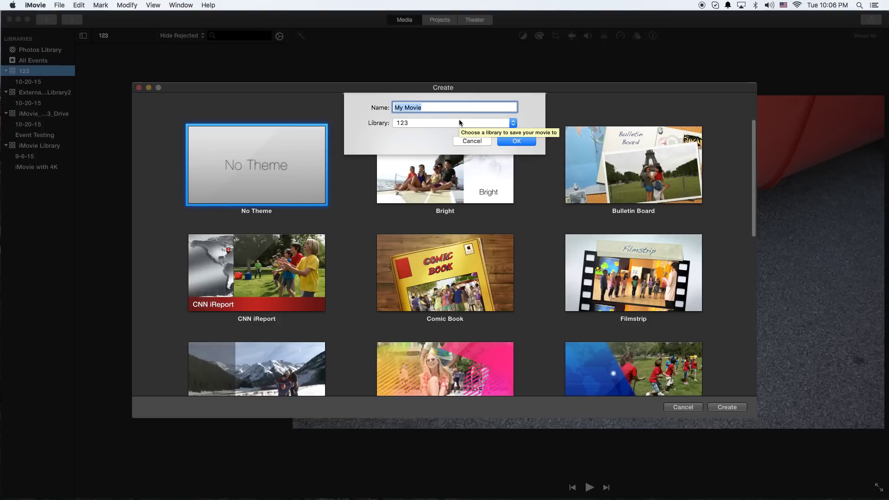
pyautogui.press('BackSpace')
pyautogui.write('12')
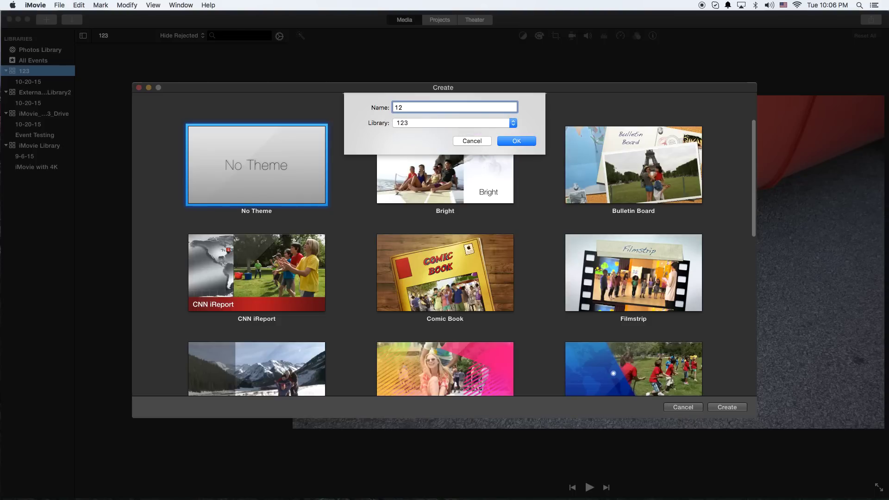
pyautogui.write('3MovieProject')
pyautogui.click(524, 142)
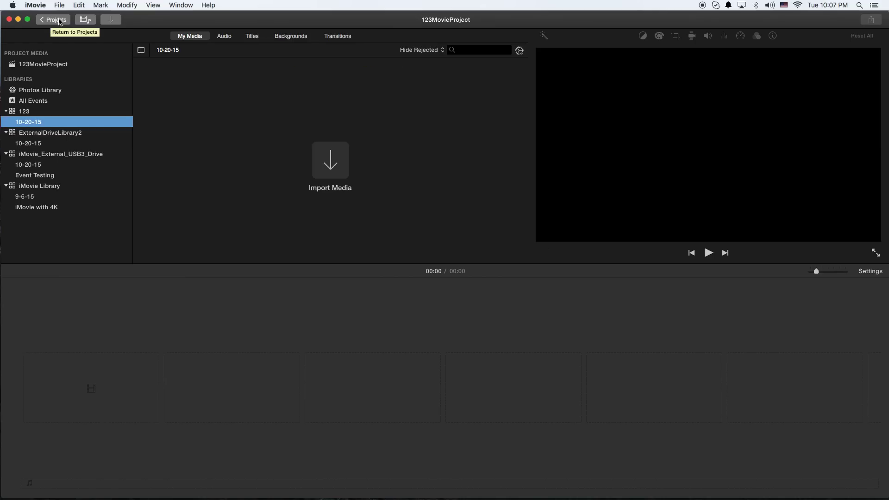
# Return to the projects list, reopen 123MovieProject, and show the empty 123 library
pyautogui.click(52, 20)
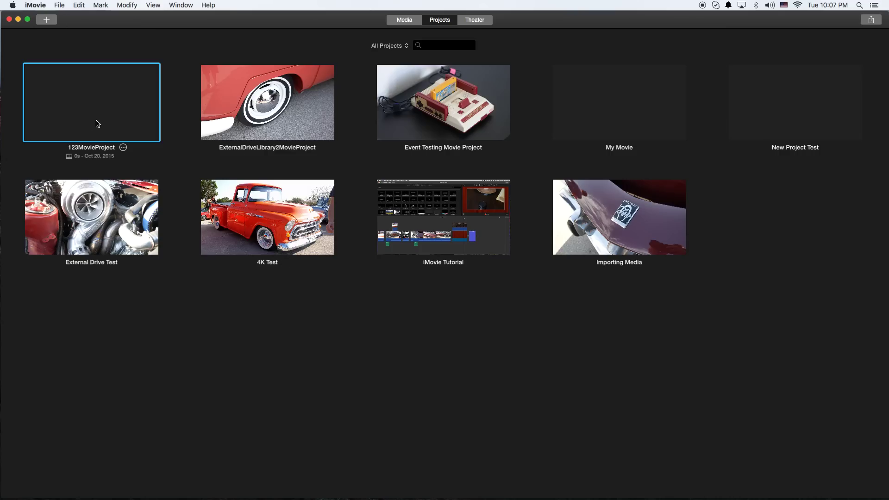
pyautogui.doubleClick(106, 97)
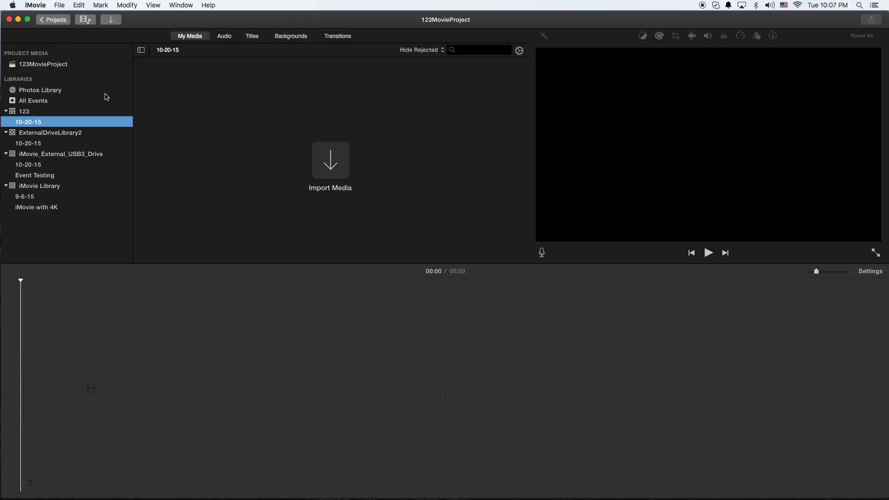
pyautogui.click(29, 113)
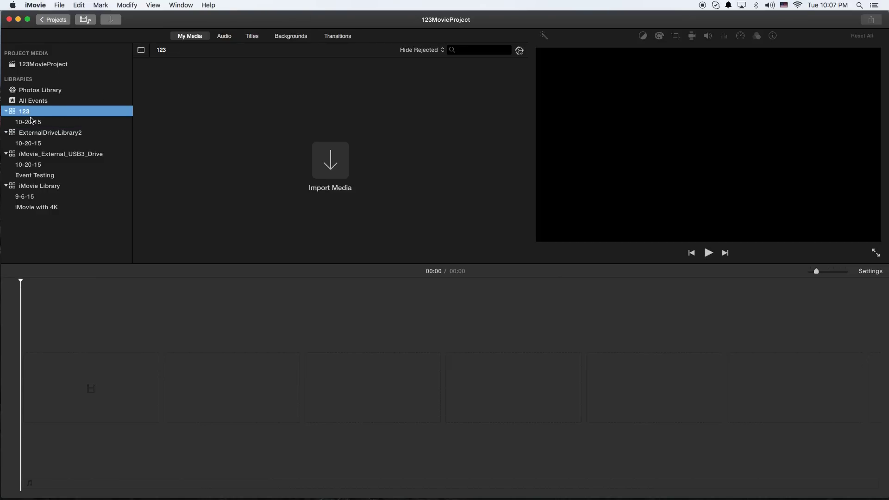
# Import only the 8.5s green car clip from the LUMIX card and dismiss the completion notice
pyautogui.click(334, 161)
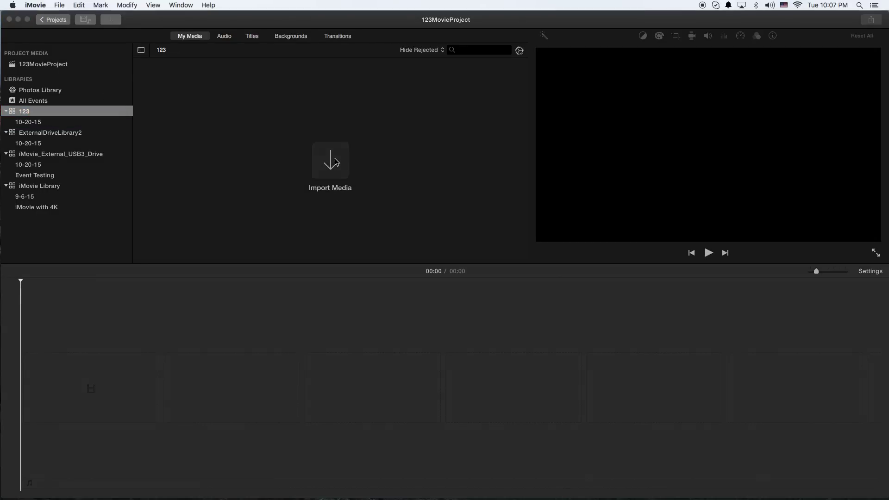
pyautogui.scroll(-3, 469, 377)
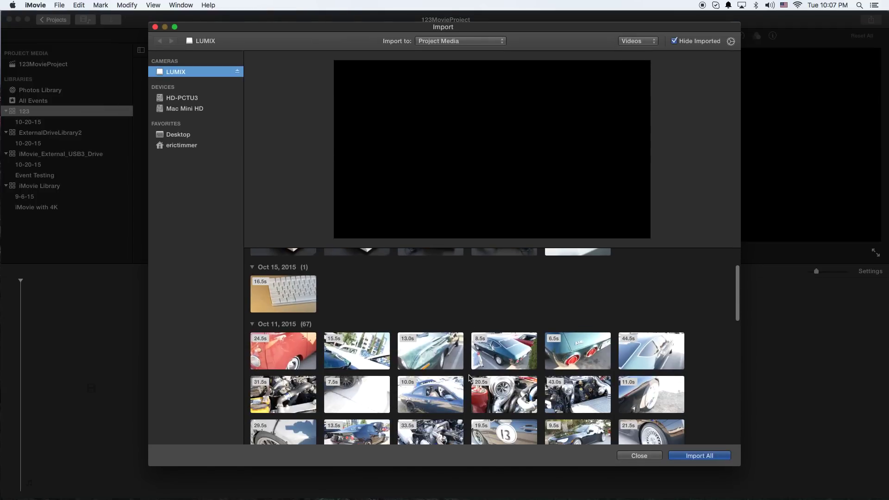
pyautogui.click(494, 355)
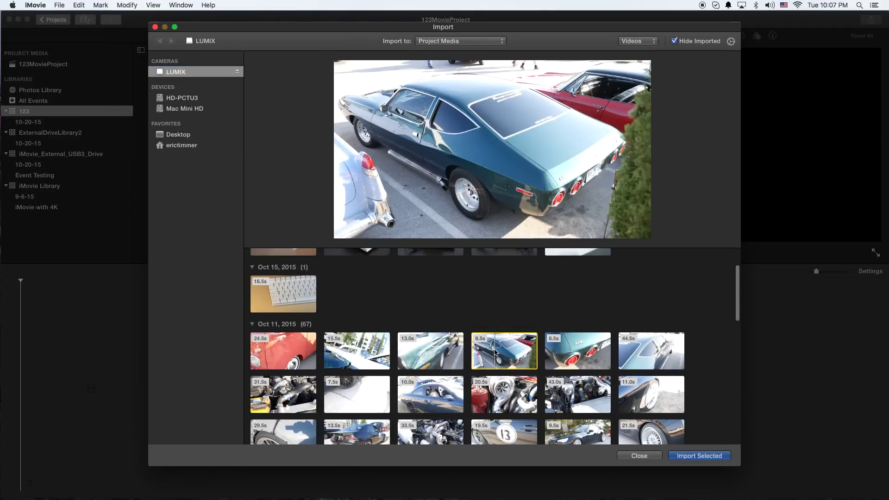
pyautogui.click(695, 456)
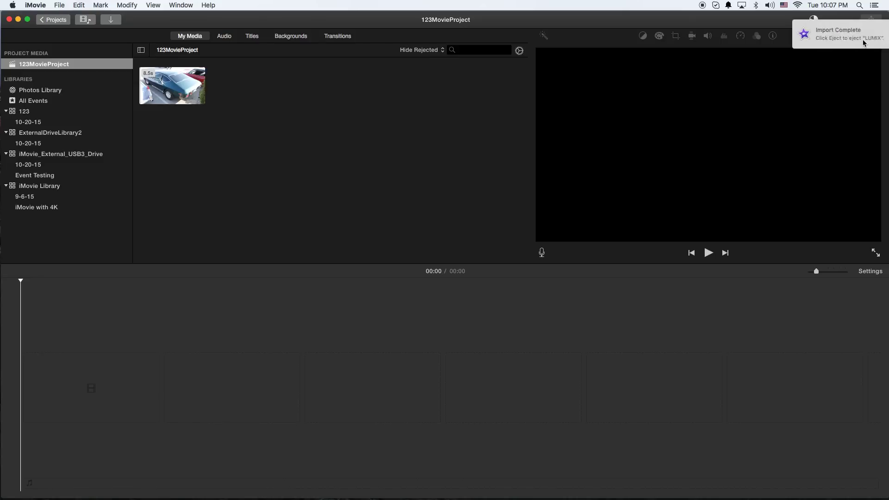
pyautogui.click(864, 29)
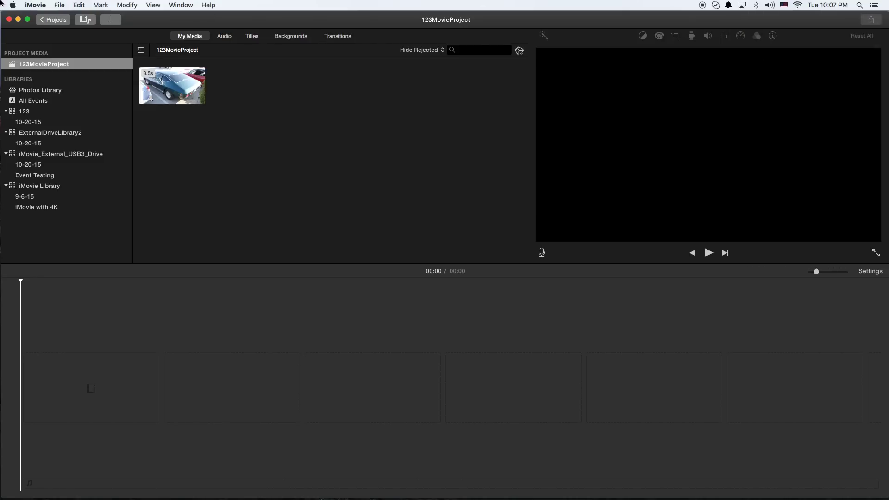
# Hide iMovie and open the HD-PCTU3 drive, scrolling down to 123.imovielibrary
pyautogui.press('super+w')
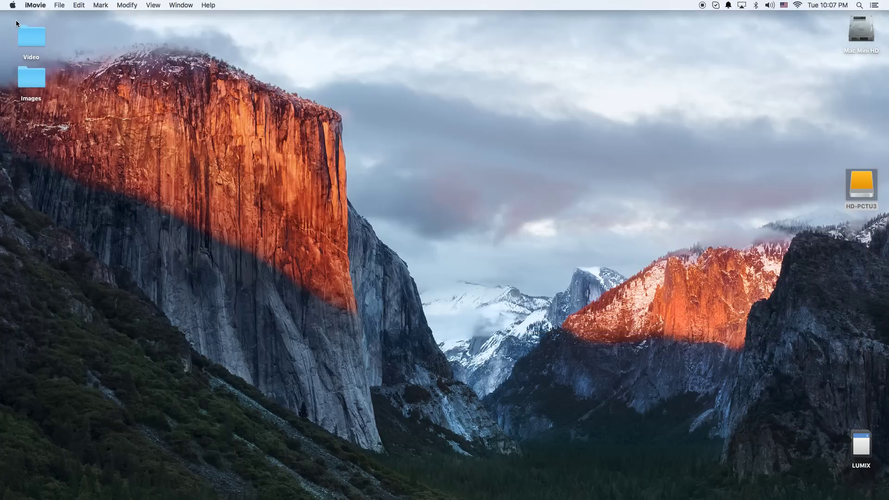
pyautogui.click(861, 195)
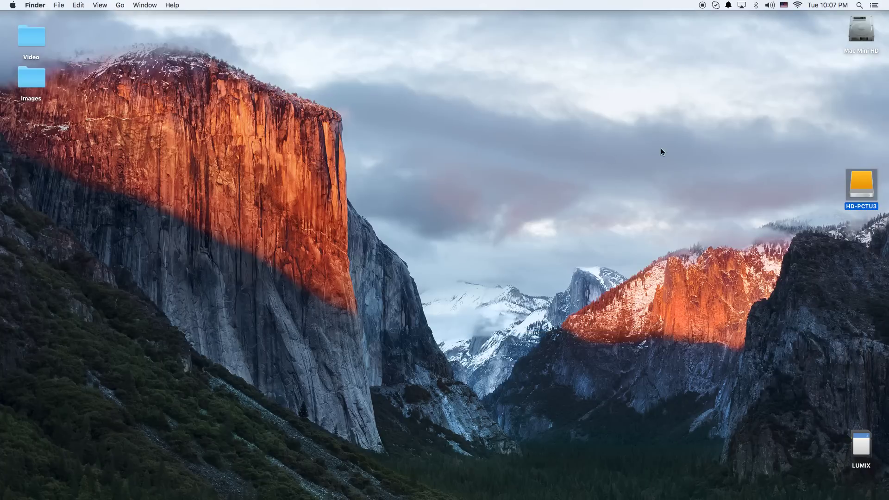
pyautogui.doubleClick(860, 189)
pyautogui.moveTo(870, 182); pyautogui.dragTo(870, 254)
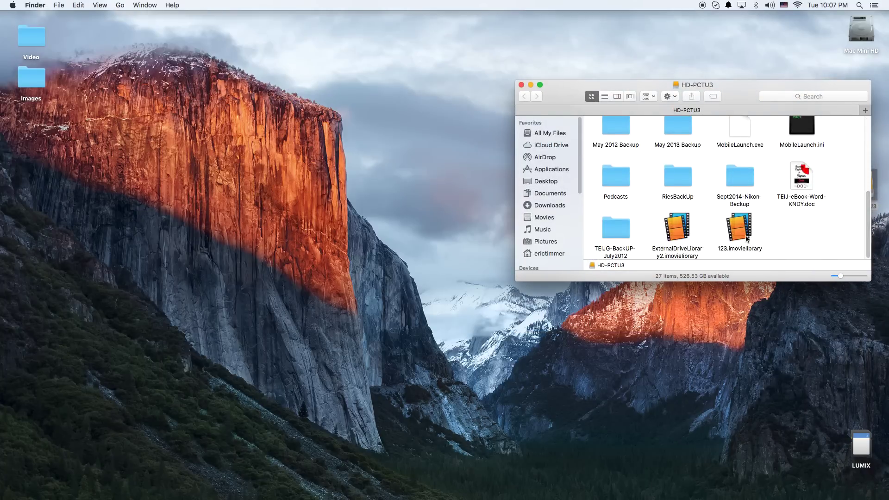
# Show the 123.imovielibrary package contents and open 123MovieProject > Original Media to find P1010553.mp4
pyautogui.rightClick(736, 224)
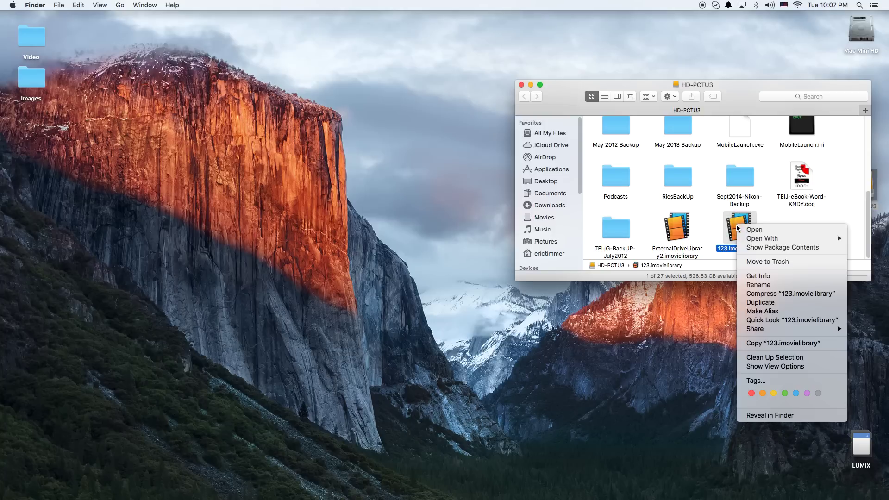
pyautogui.click(811, 247)
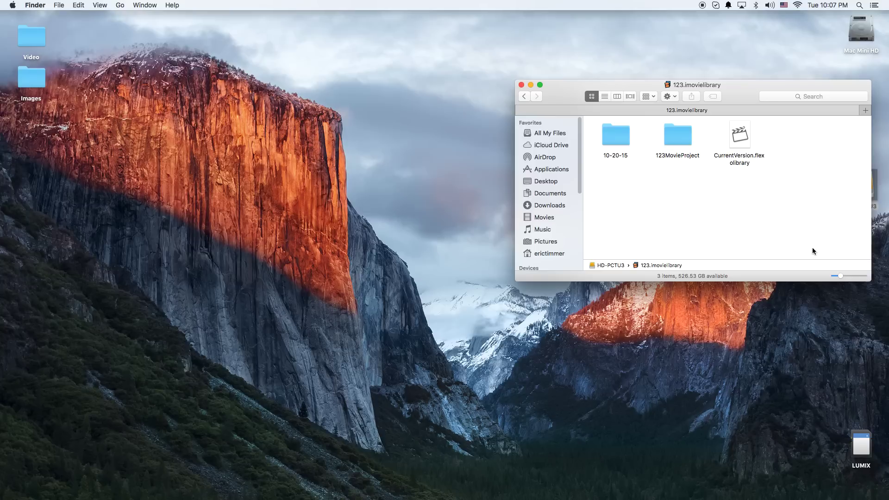
pyautogui.doubleClick(681, 134)
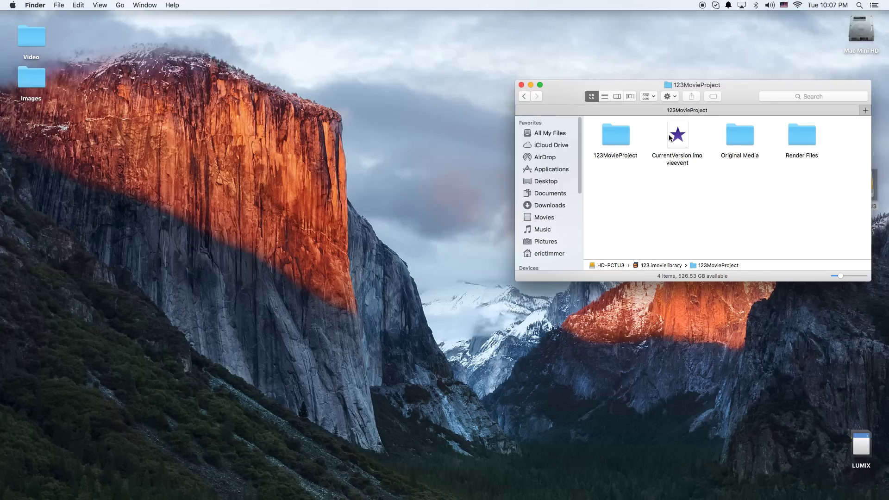
pyautogui.doubleClick(740, 134)
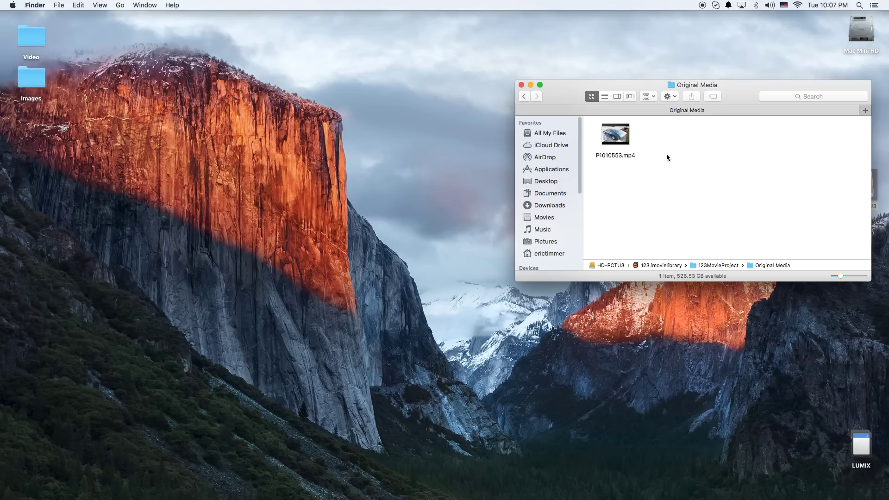
# Check the inner 123MovieProject folder, then navigate back up to the HD-PCTU3 drive
pyautogui.click(525, 97)
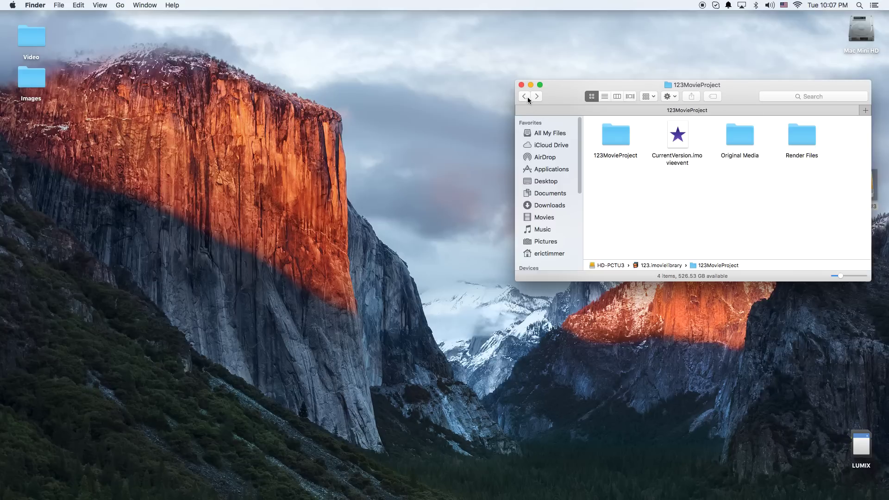
pyautogui.doubleClick(624, 140)
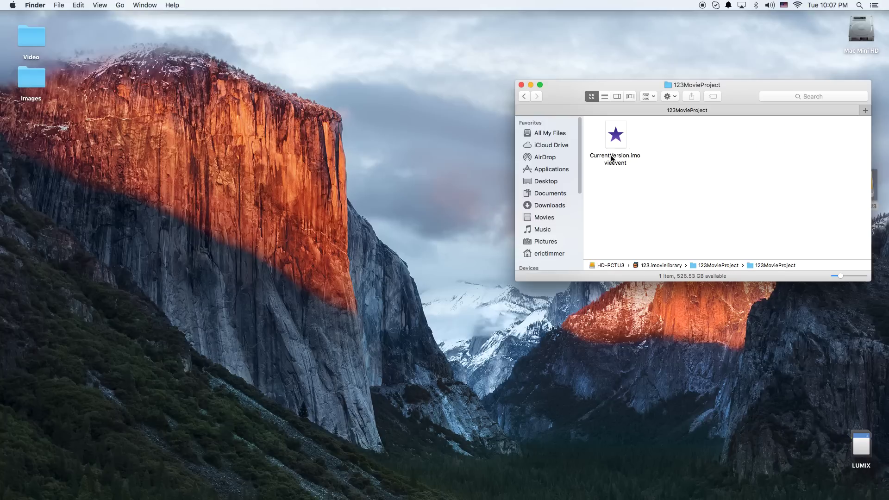
pyautogui.click(523, 97)
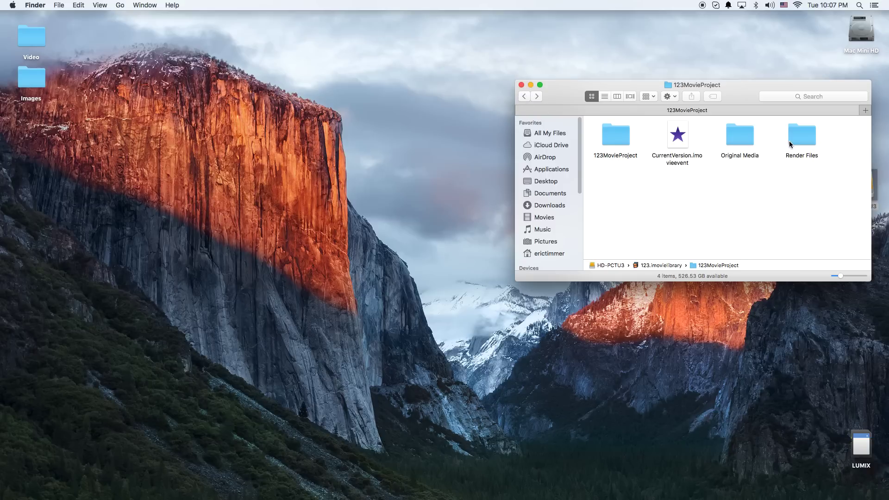
pyautogui.click(524, 96)
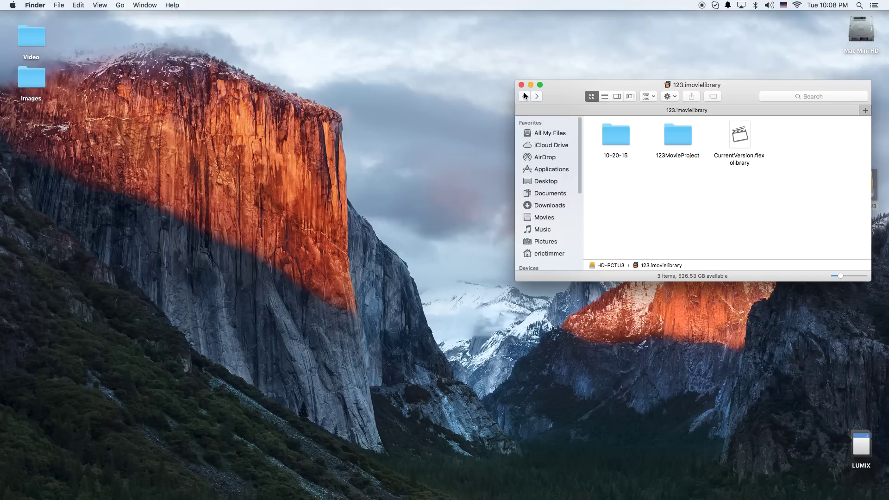
pyautogui.click(524, 95)
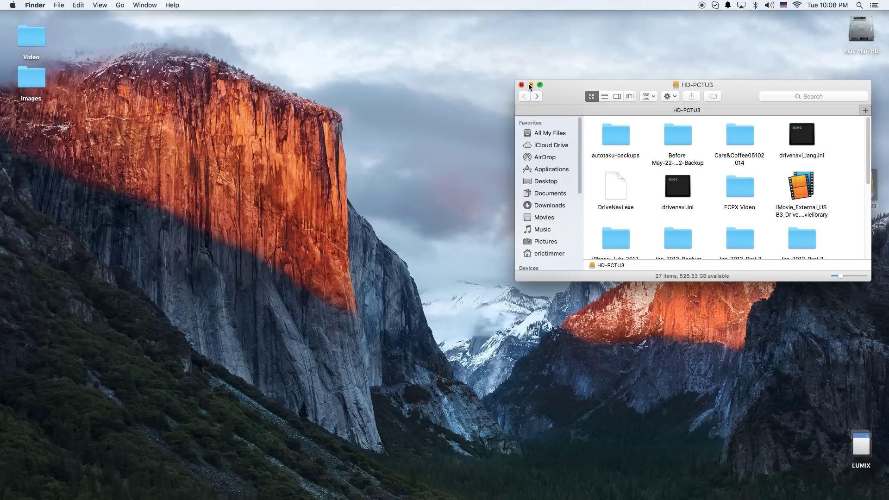
# Close the HD-PCTU3 Finder window
pyautogui.click(520, 84)
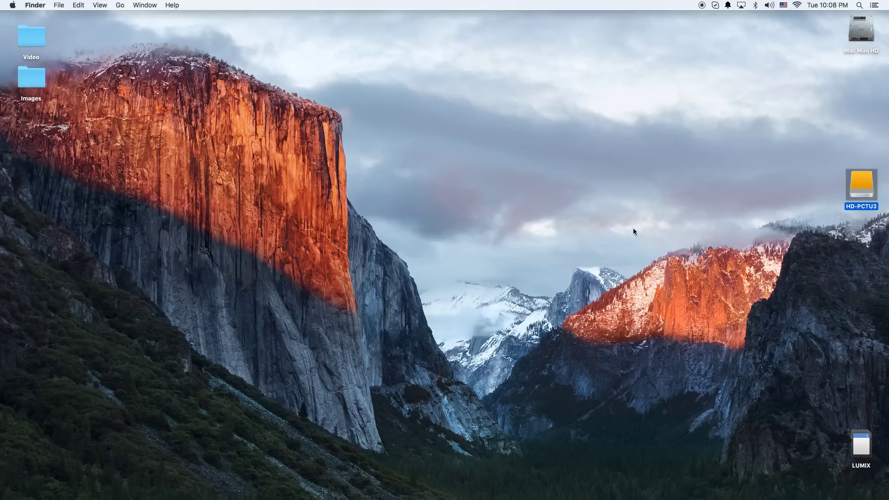
# Bring iMovie back to the front from the Dock
pyautogui.moveTo(408, 498)
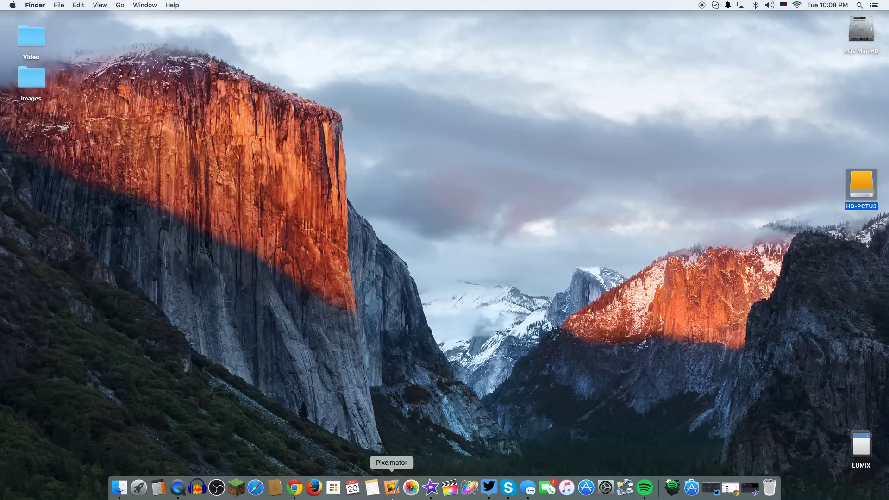
pyautogui.click(433, 493)
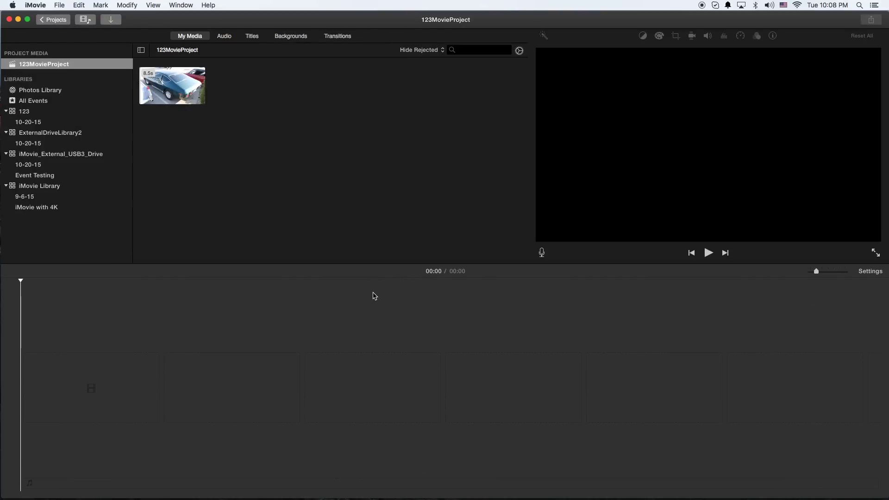